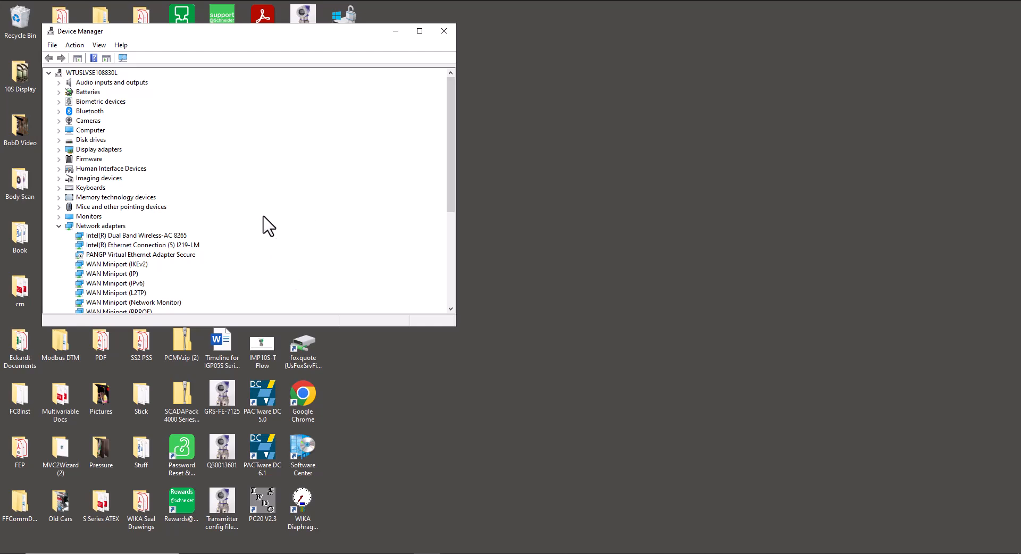
Check in Device Manager which COM port the VIATOR USB HART Interface uses, and close Device Manager.
click(59, 226)
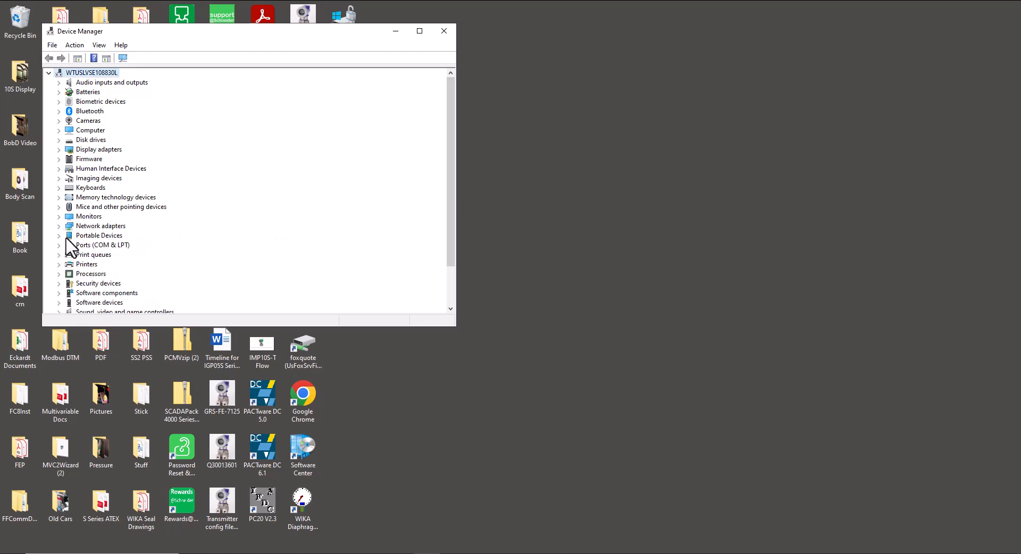
click(59, 245)
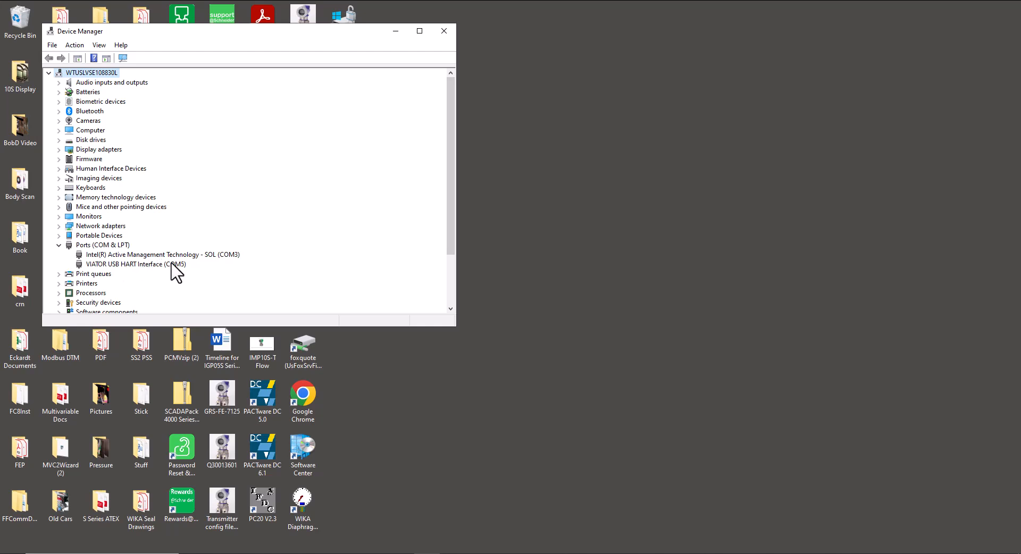
click(443, 32)
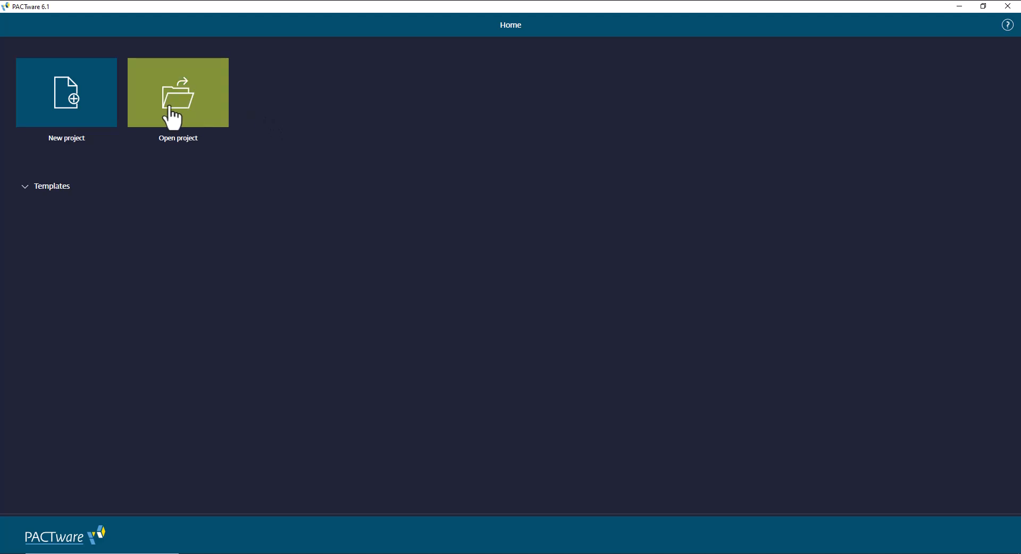
Create a new project in PACTware and add the HART Communication driver to it.
click(90, 113)
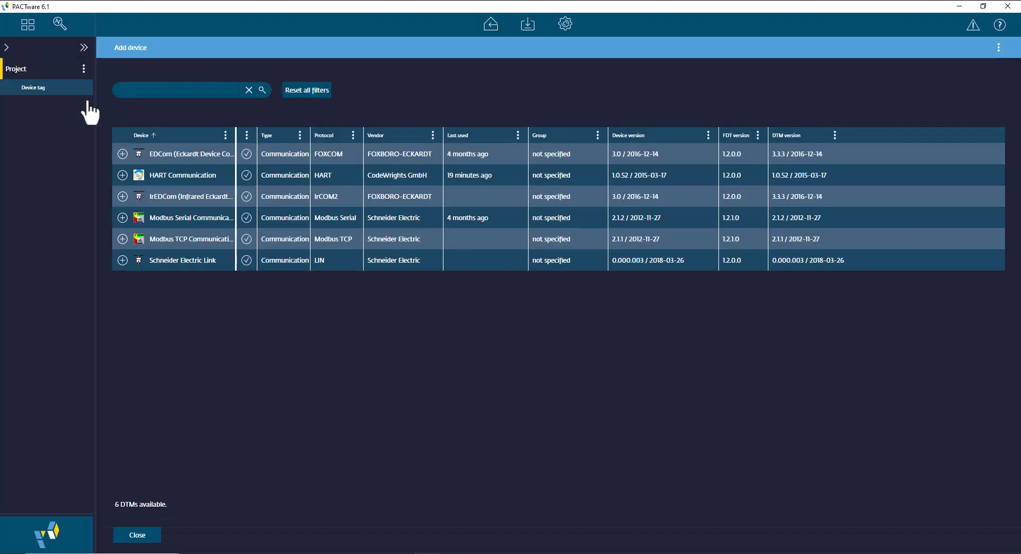
double_click(177, 175)
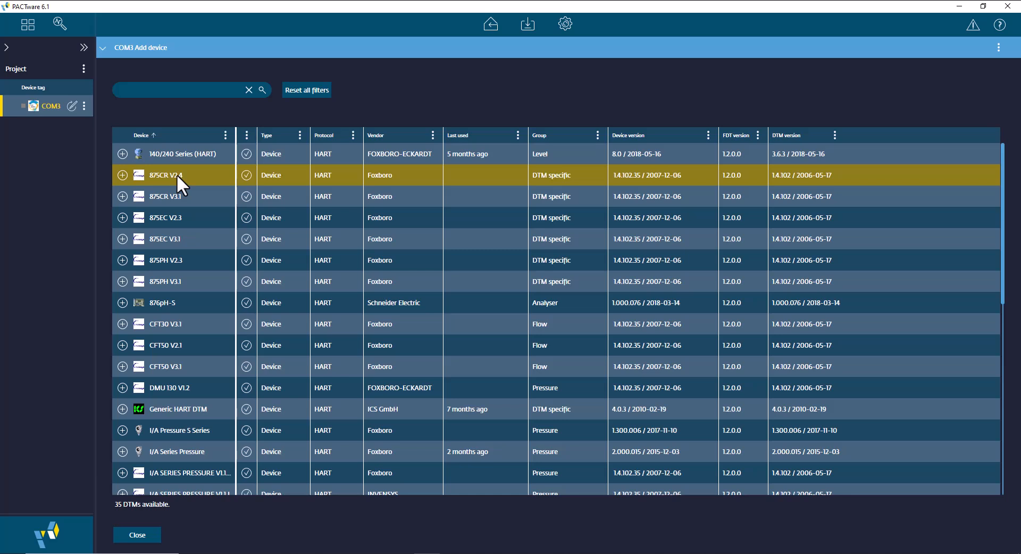
Set the HART communication driver's serial interface to COM5 (MACTek VIATOR USB HART Modem) and apply the parameters.
double_click(50, 110)
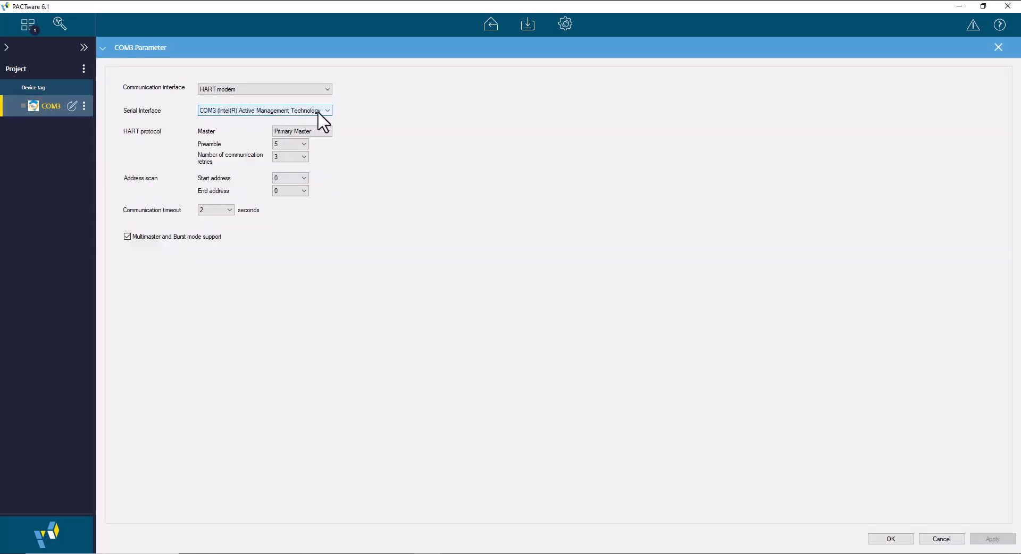
click(326, 112)
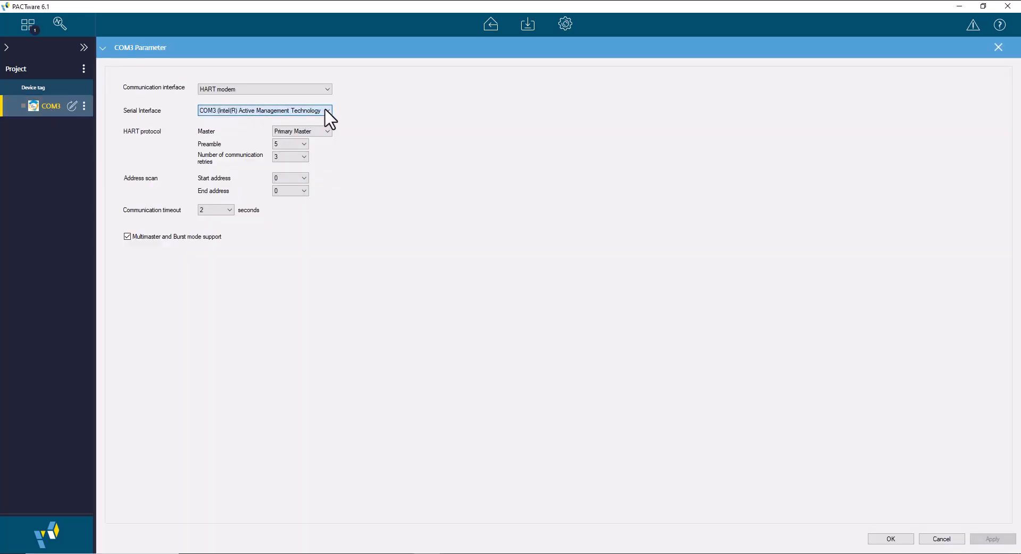
click(326, 111)
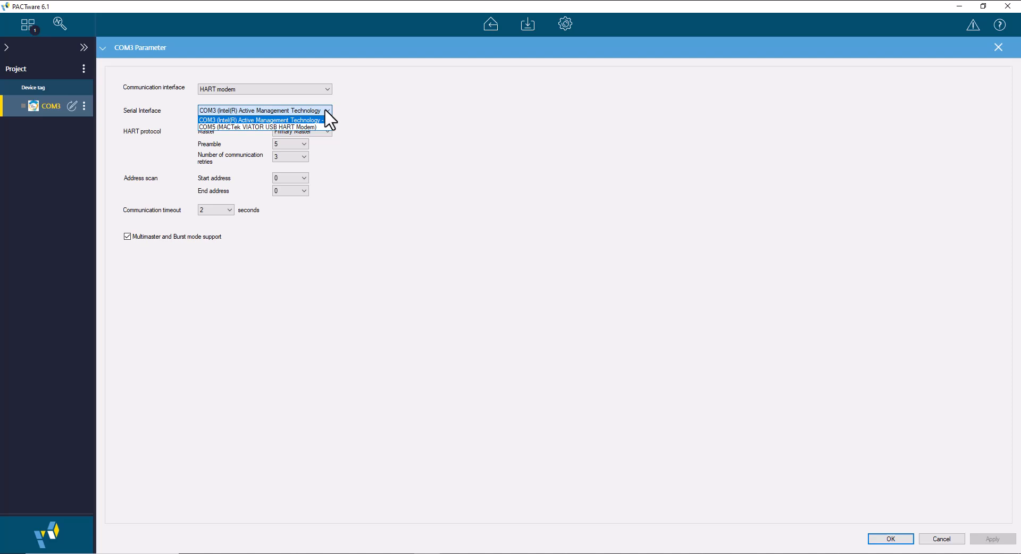
click(305, 127)
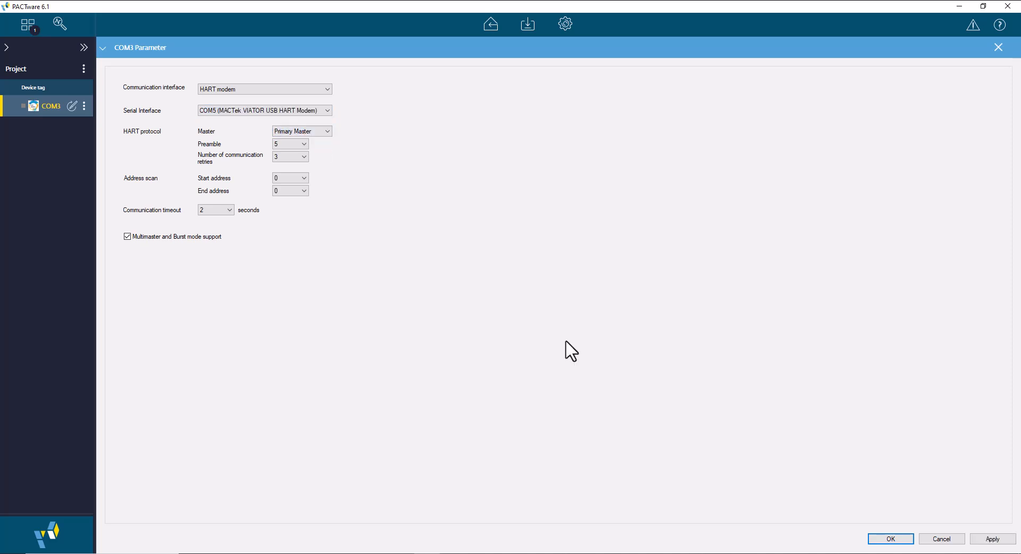
click(993, 540)
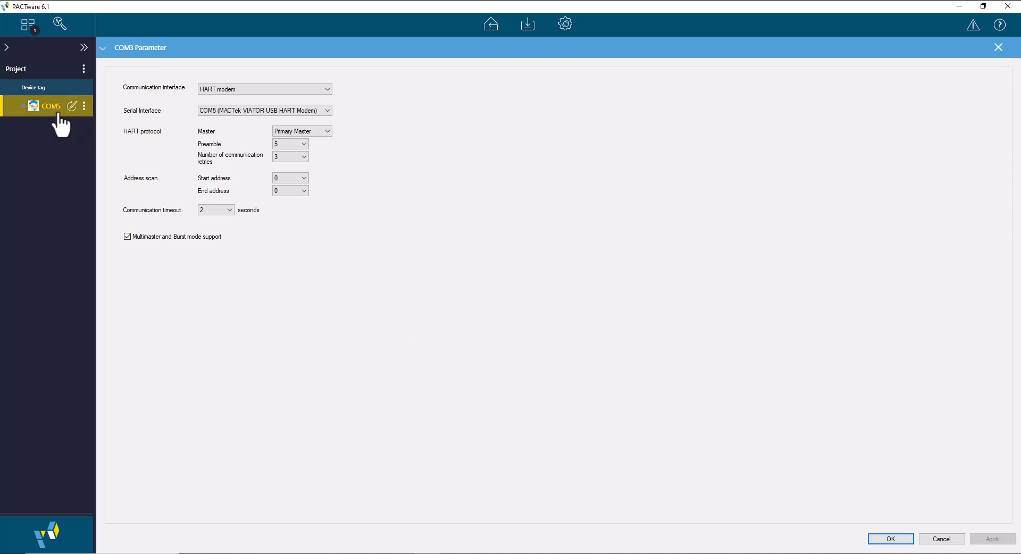
click(891, 539)
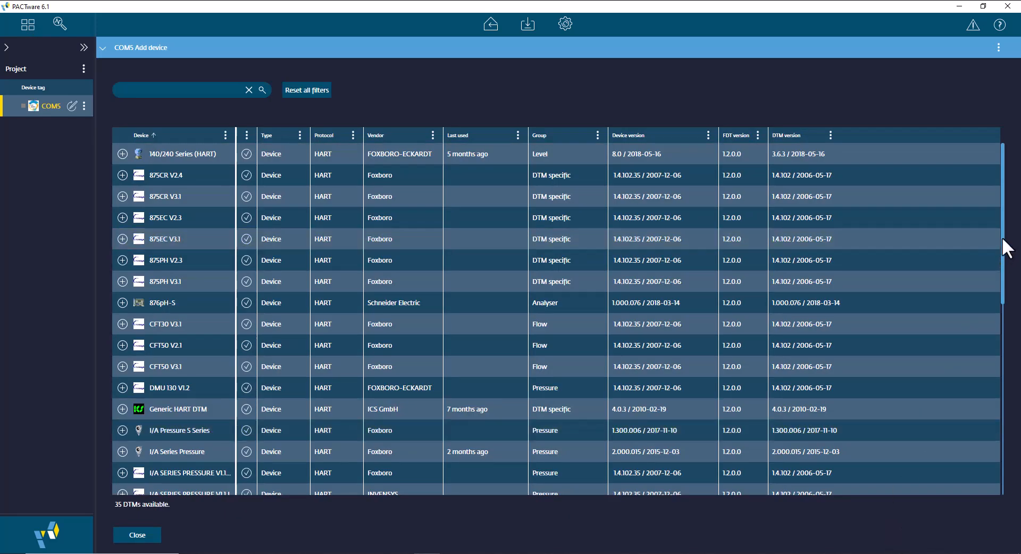
Add the IMP10S HART device under the COM5 communication driver and connect to it.
drag(1002, 239, 1003, 339)
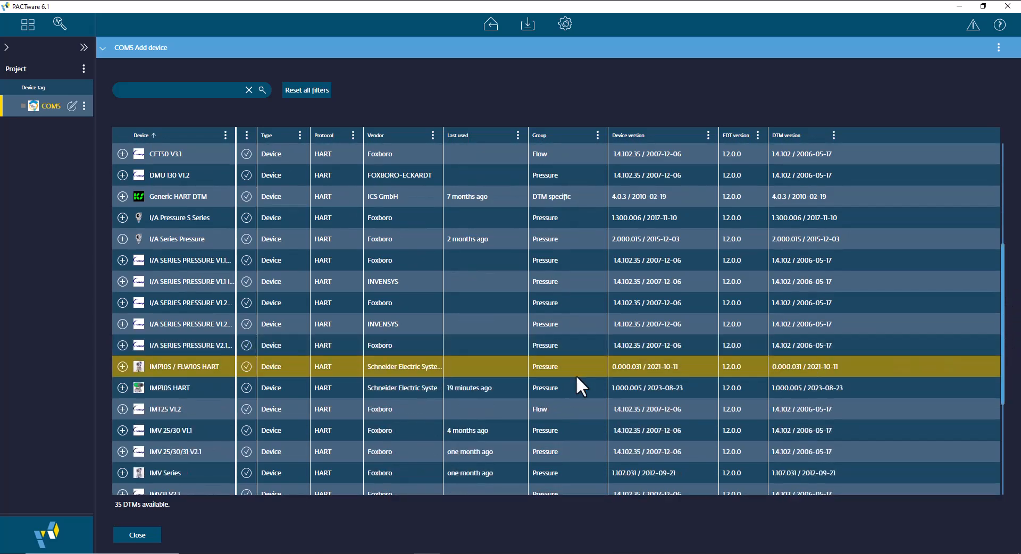
double_click(172, 385)
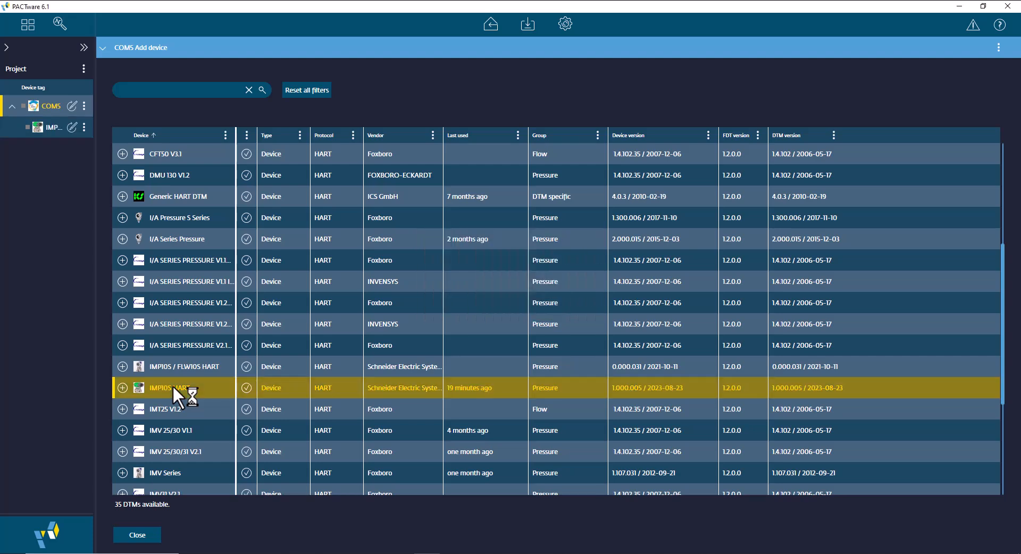
click(84, 128)
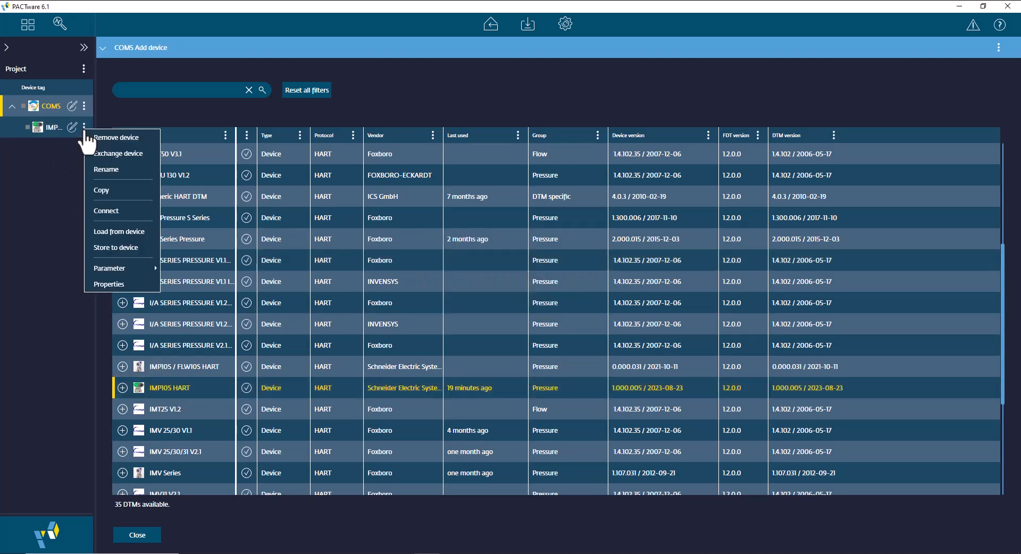
click(103, 210)
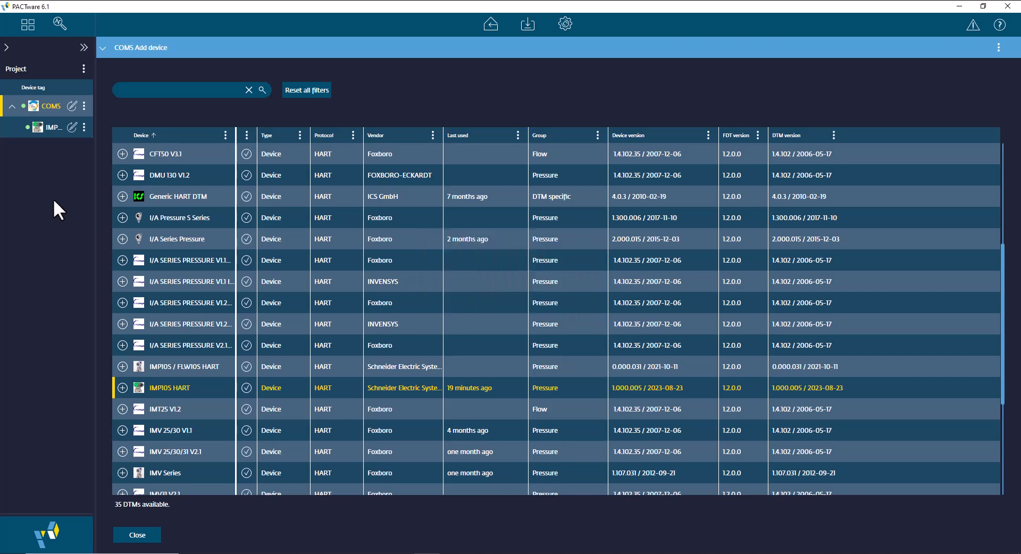
Open the IMP10S online parameterization and set the Differential Pressure (M1) units to inH2O, applying the change to the device.
click(51, 129)
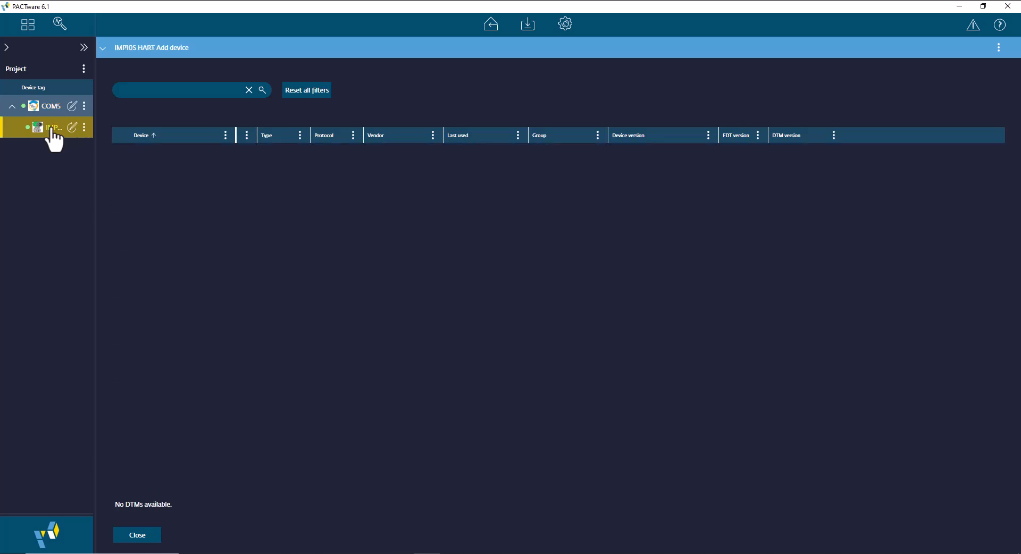
double_click(52, 129)
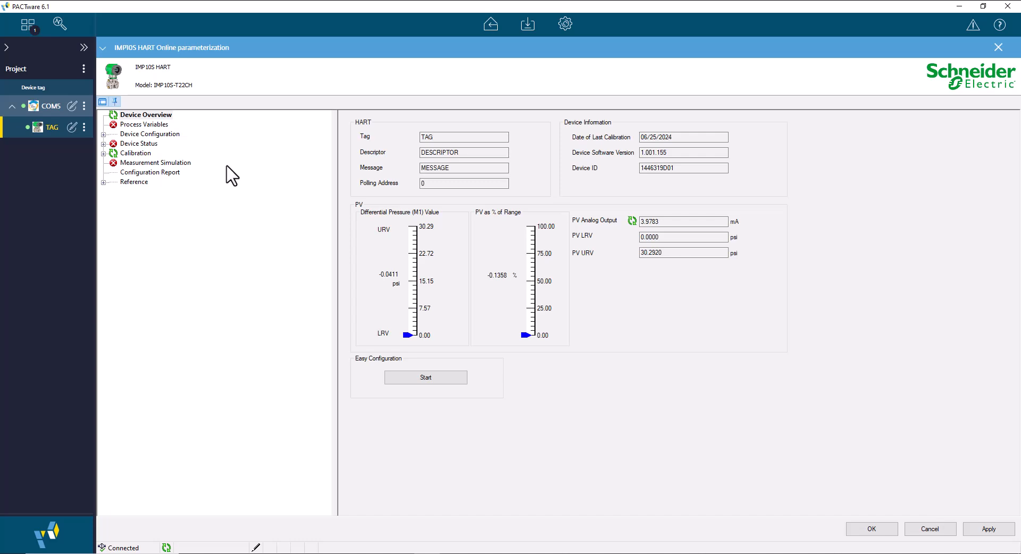
click(104, 134)
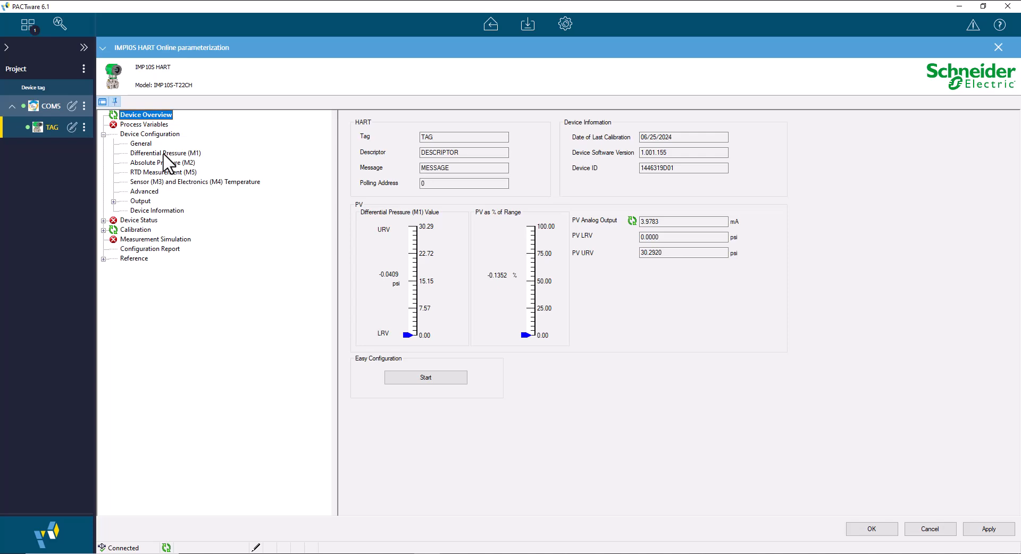
click(164, 154)
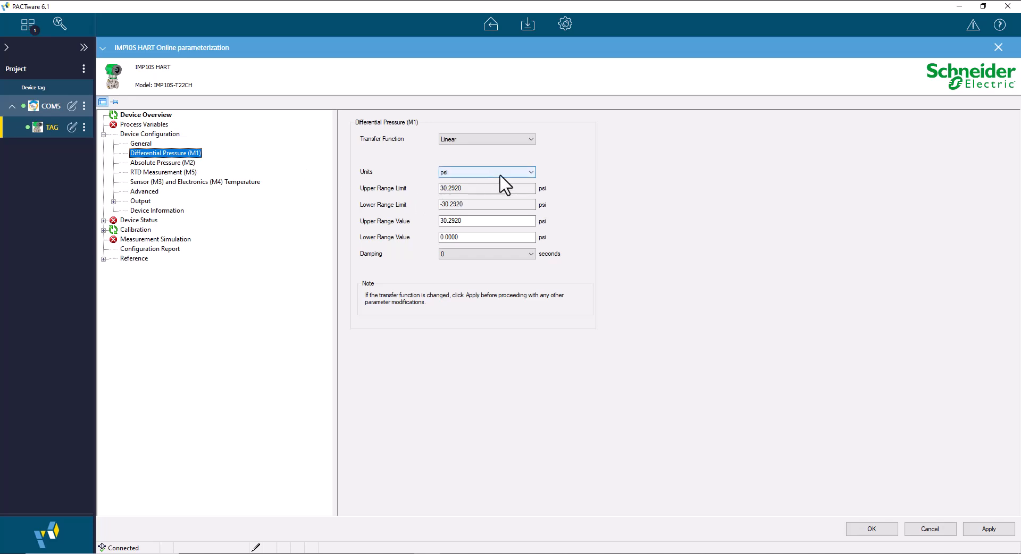
click(531, 171)
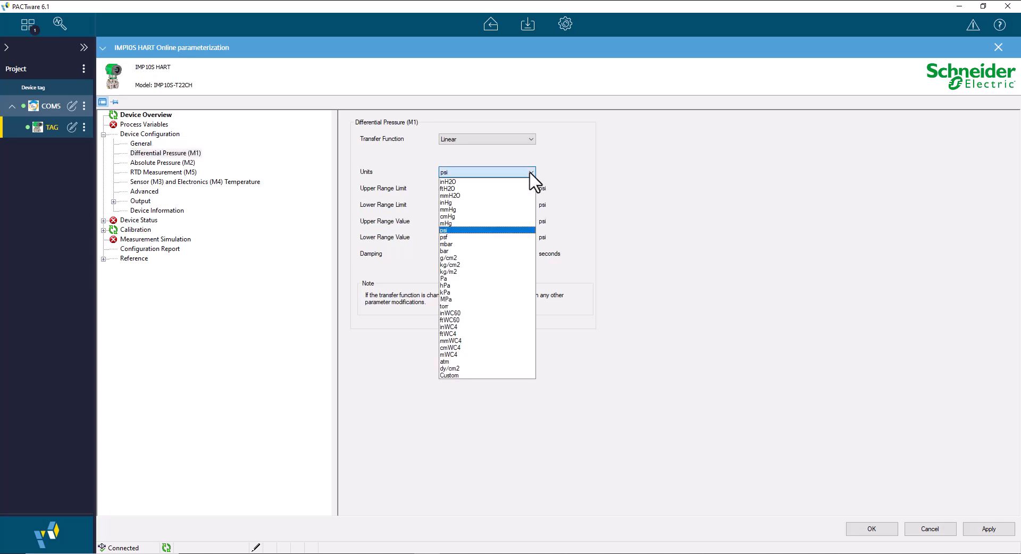
click(485, 182)
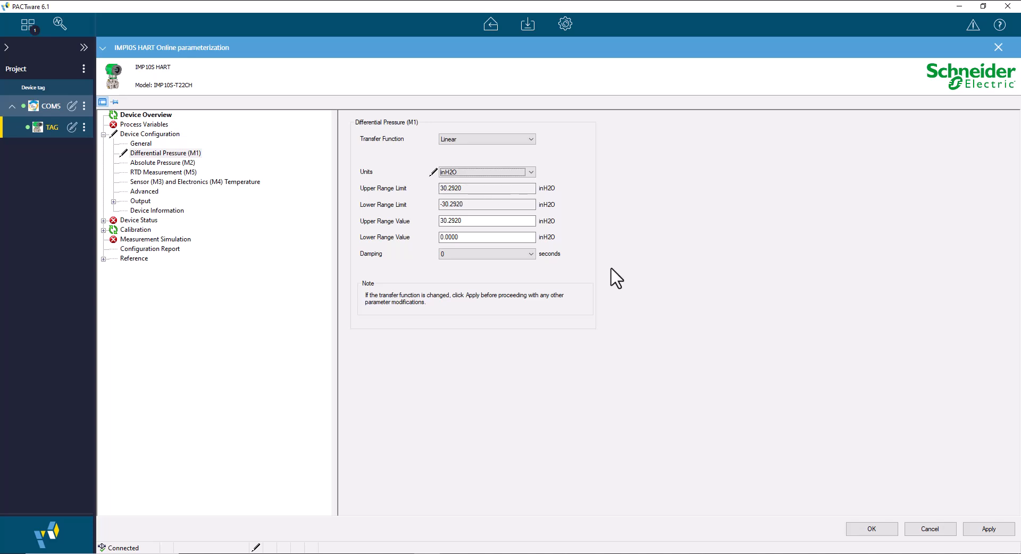
click(989, 530)
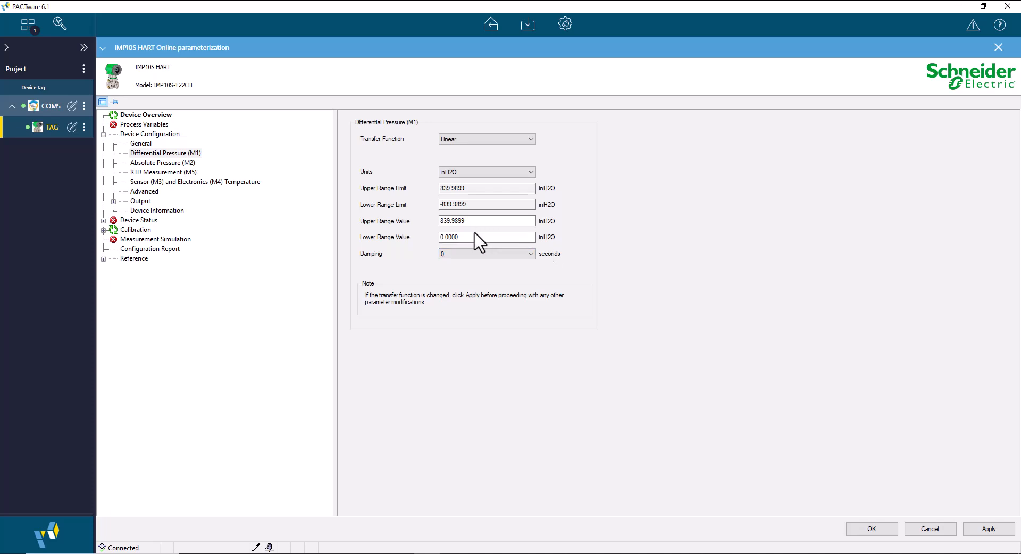
Set the Differential Pressure (M1) Upper Range Value to 100 inH2O and apply it.
drag(481, 222, 427, 221)
text(100)
click(987, 532)
Set the Differential Pressure transfer function to Square Root Cutoff < 1% DP with %flow units and apply the changes.
click(532, 139)
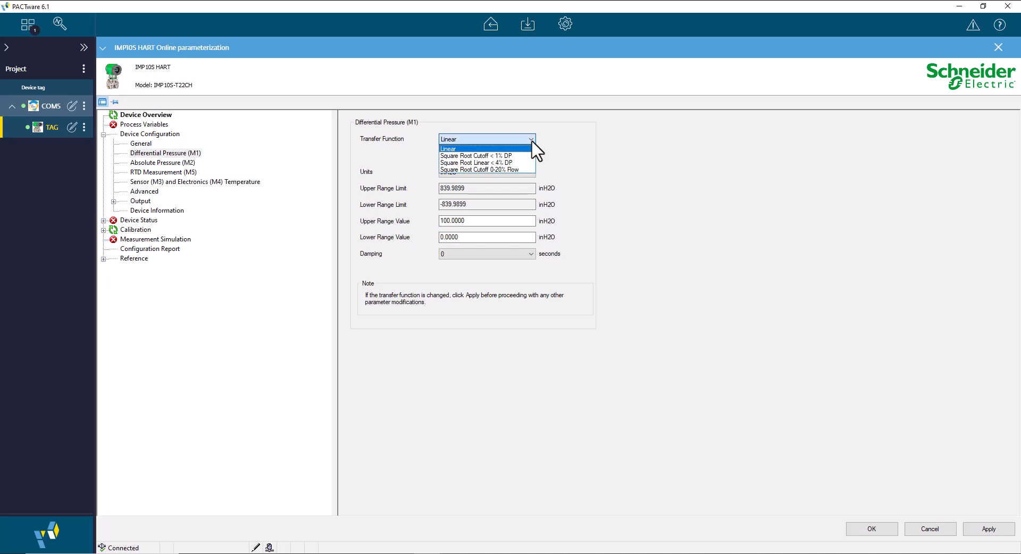
click(507, 155)
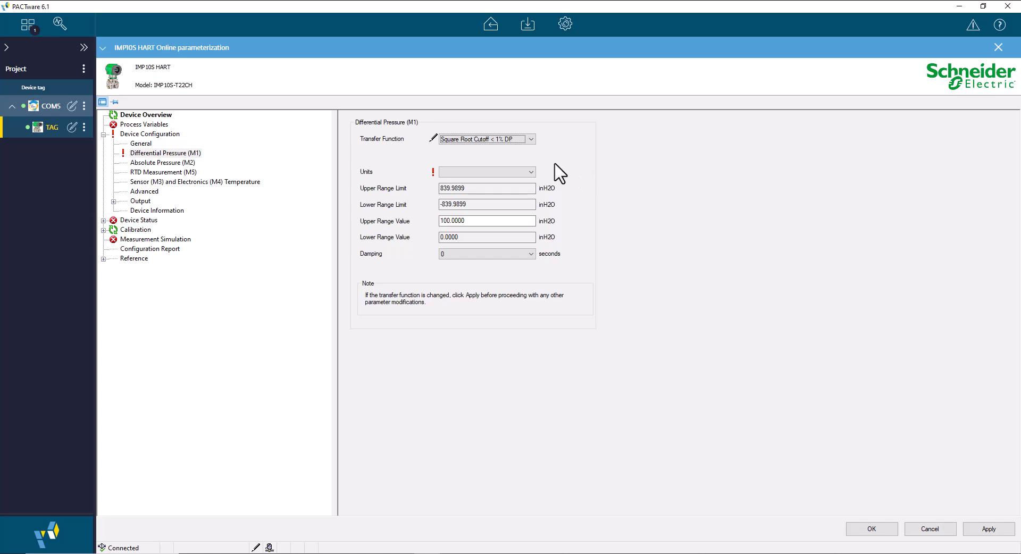
click(531, 172)
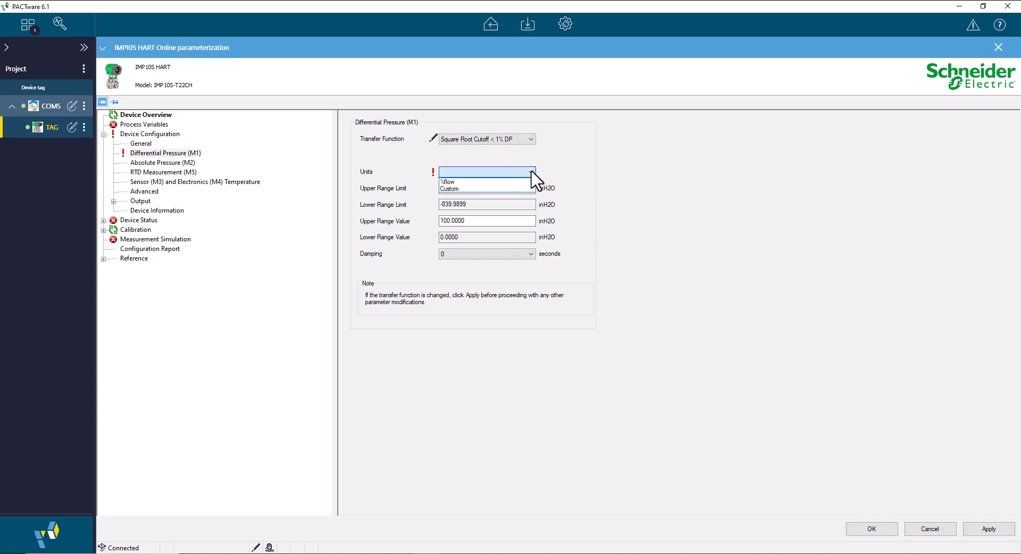
click(500, 183)
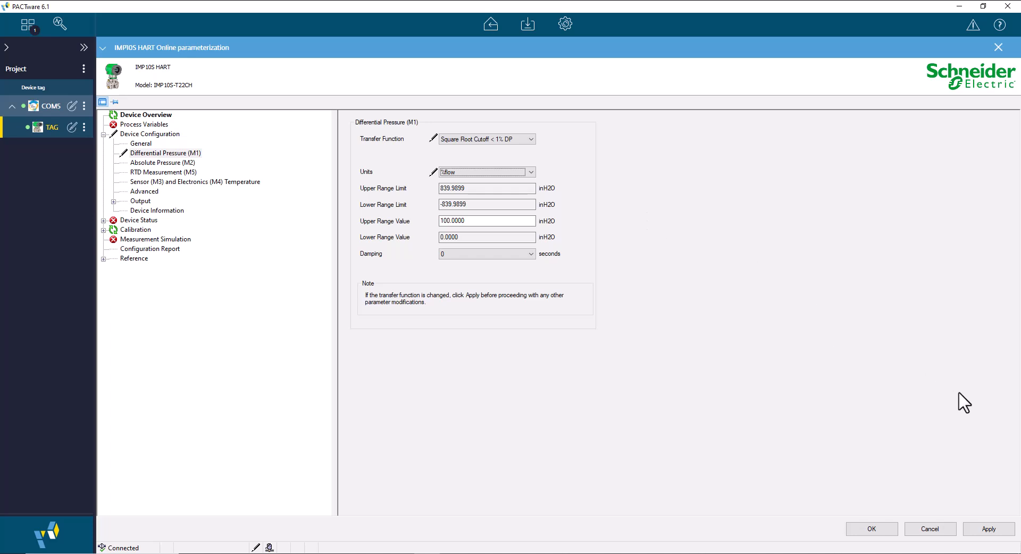
click(990, 530)
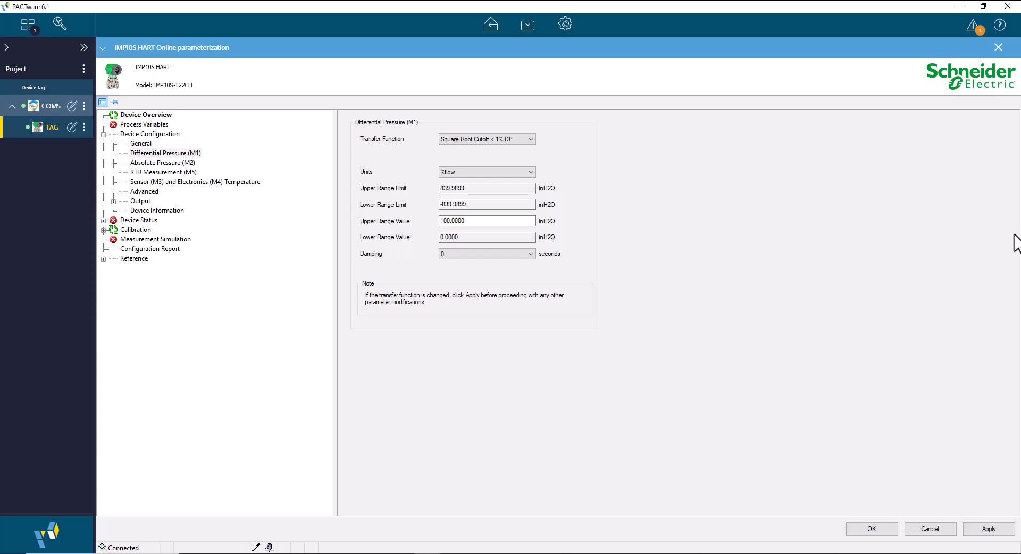
Switch the Differential Pressure units to Custom and label the custom engineering unit GPM.
click(530, 172)
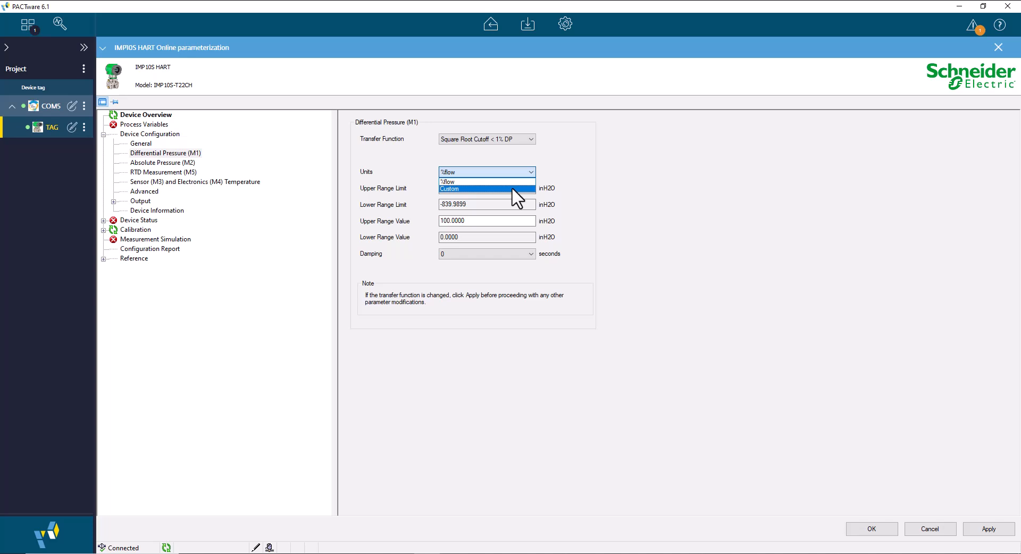
click(512, 189)
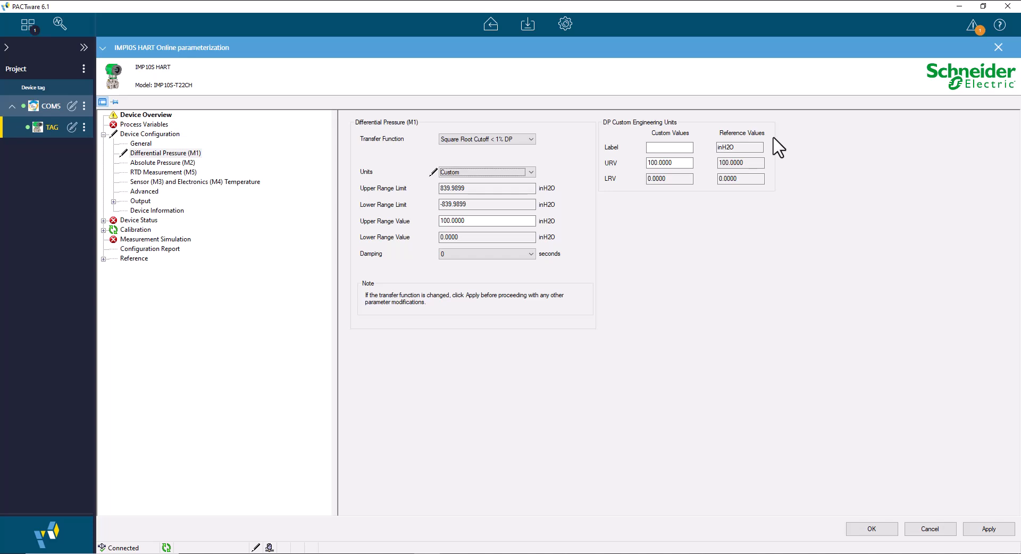
click(680, 149)
click(679, 149)
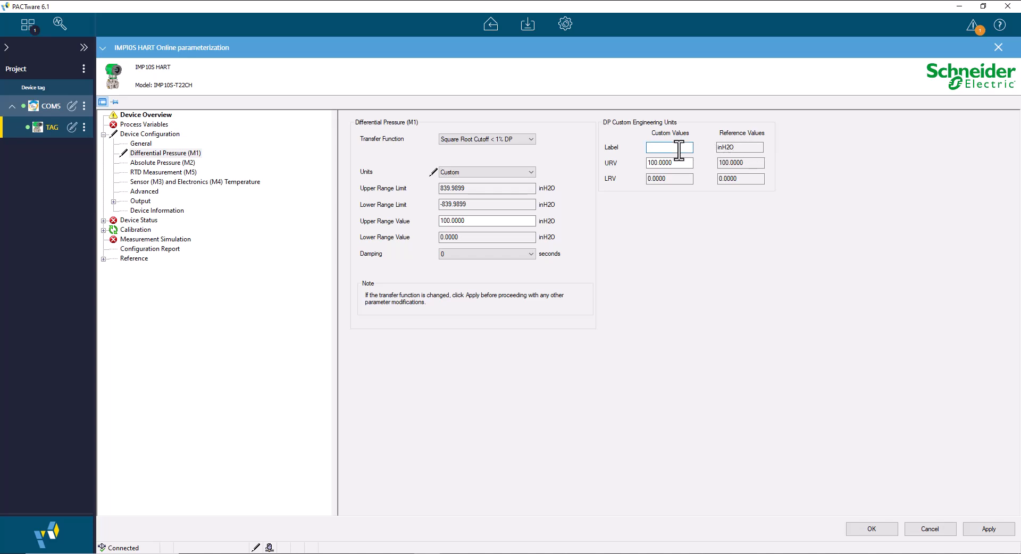
text(GPM)
Set the custom URV in DP Custom Engineering Units to 5.0 and apply the configuration.
click(676, 162)
drag(682, 162, 636, 162)
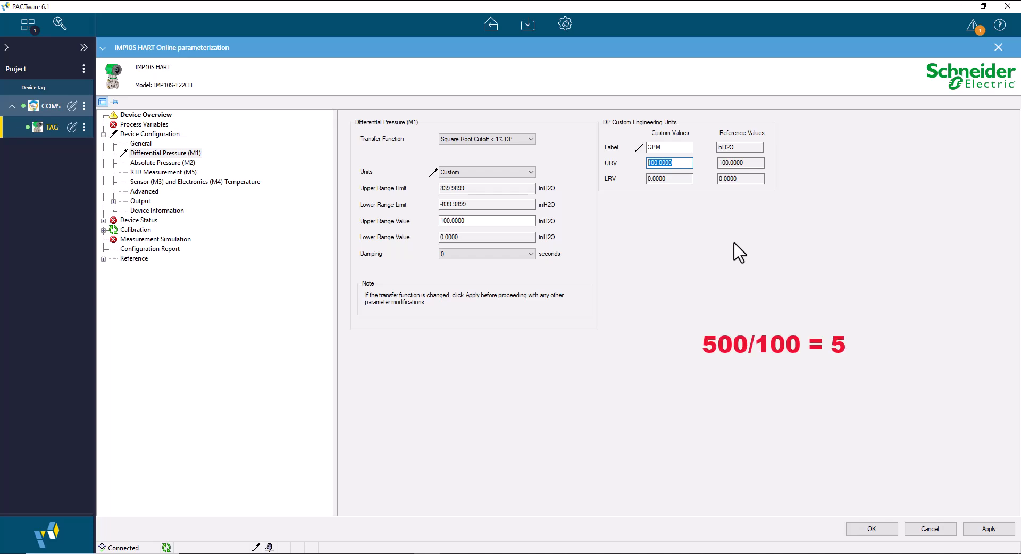
click(678, 163)
drag(679, 163, 644, 163)
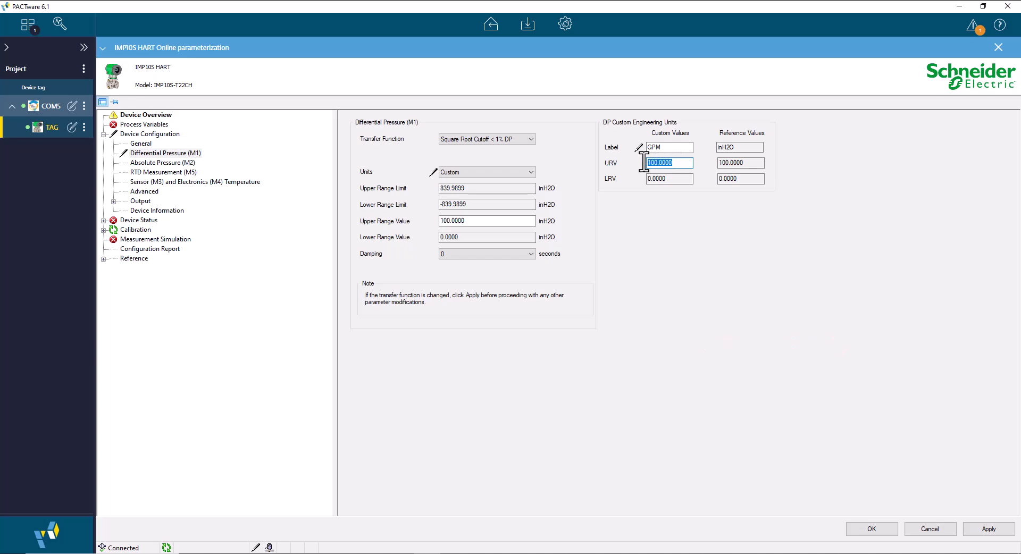
text(5.0)
click(989, 530)
Accept and close the online parameterization, and disconnect the TAG device from communication.
click(871, 530)
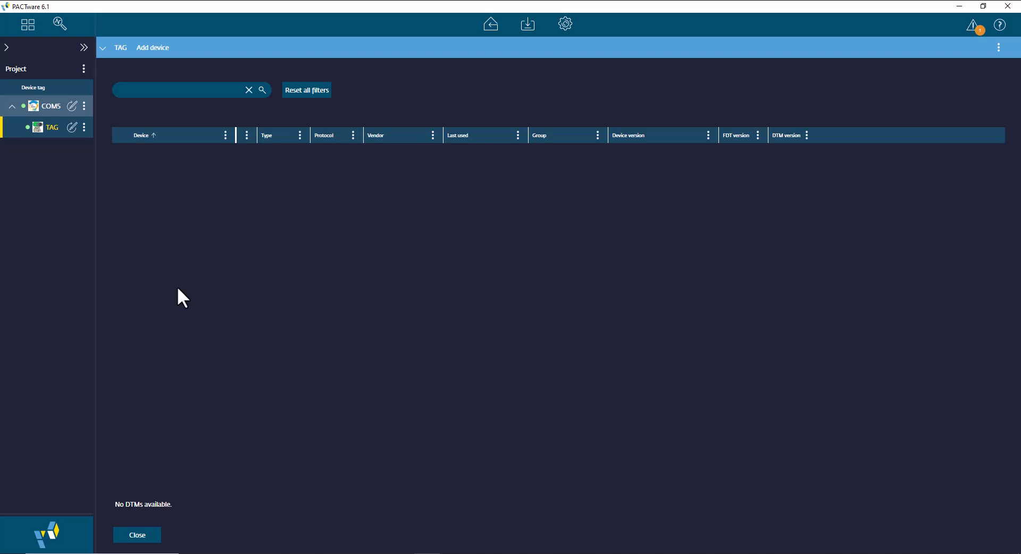
click(84, 128)
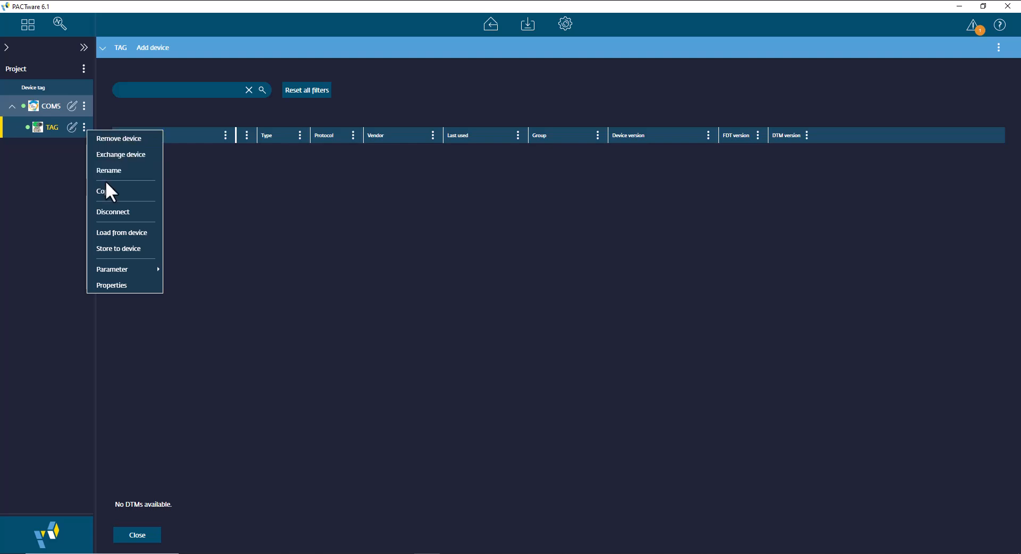
click(120, 212)
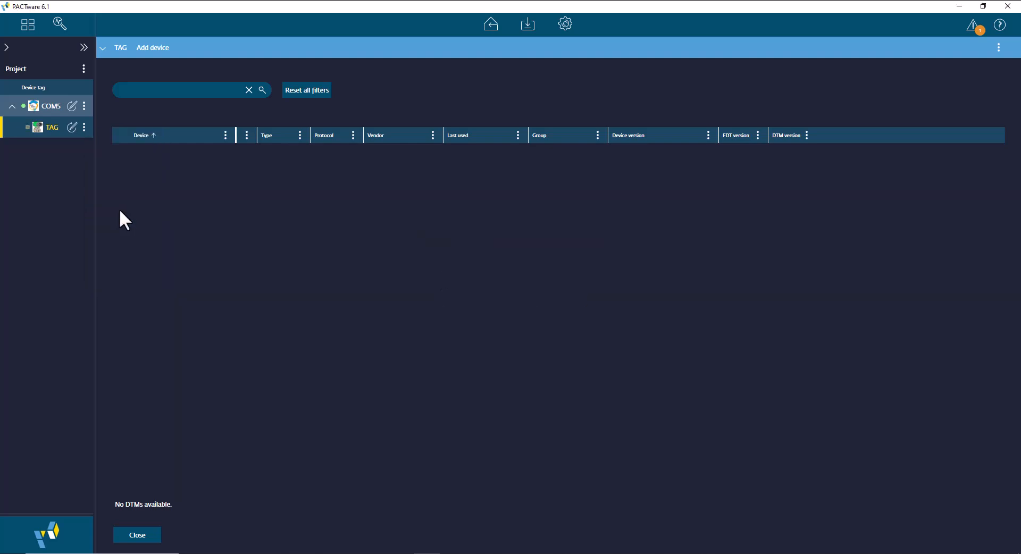
Remove the TAG transmitter device from the project and confirm its deletion.
click(84, 128)
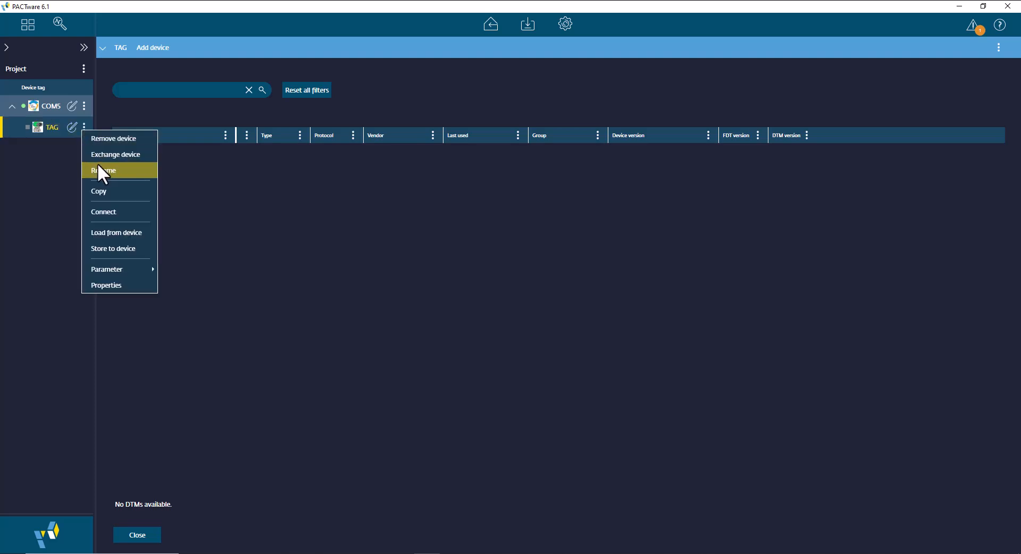
click(117, 139)
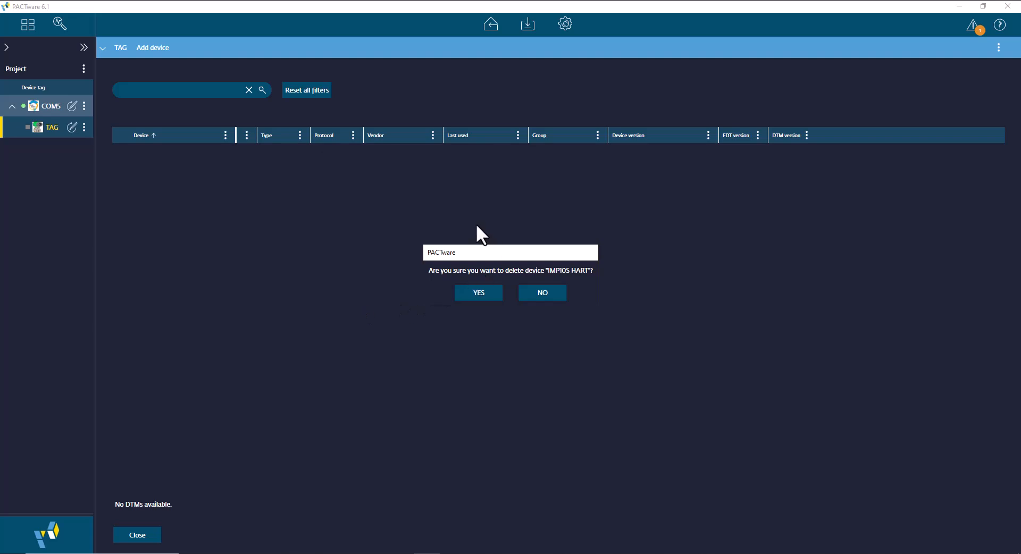
click(481, 297)
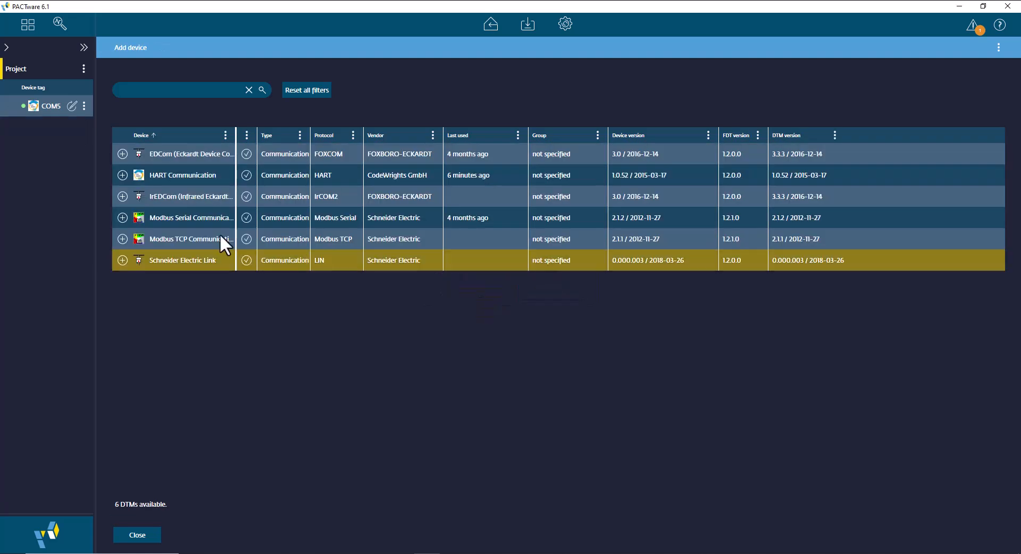
Disconnect the COM5 HART Communication device and remove it from the project, confirming the deletion.
click(84, 105)
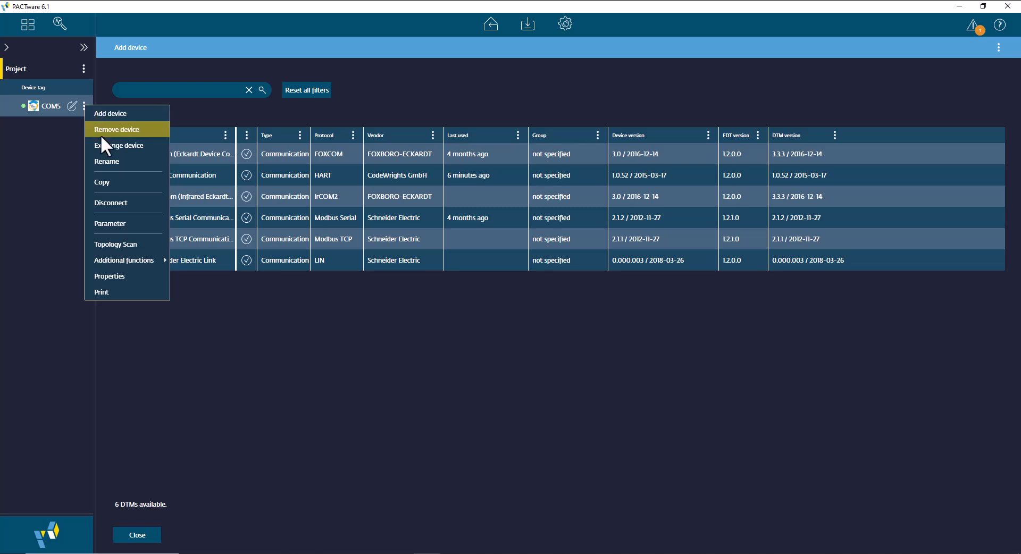
click(123, 202)
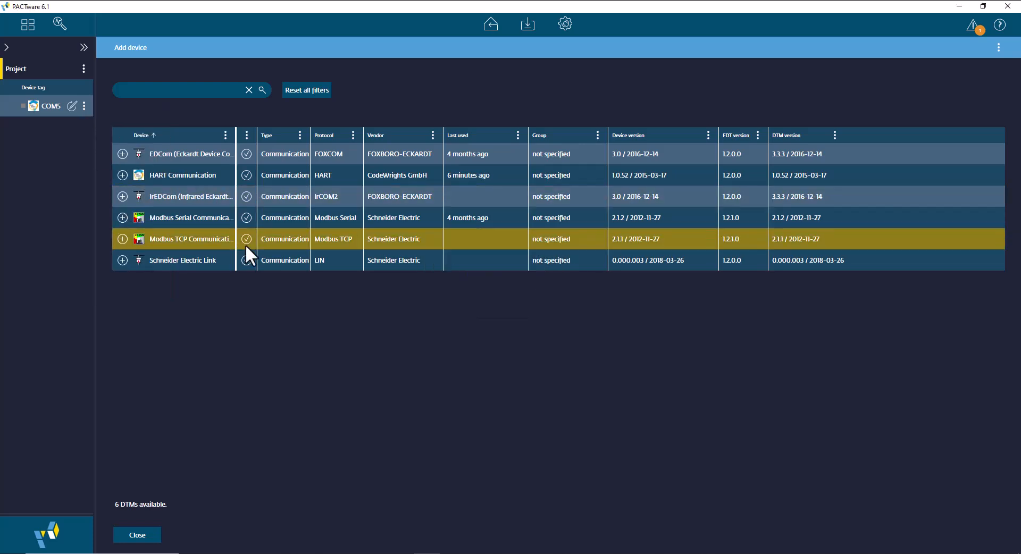
click(85, 106)
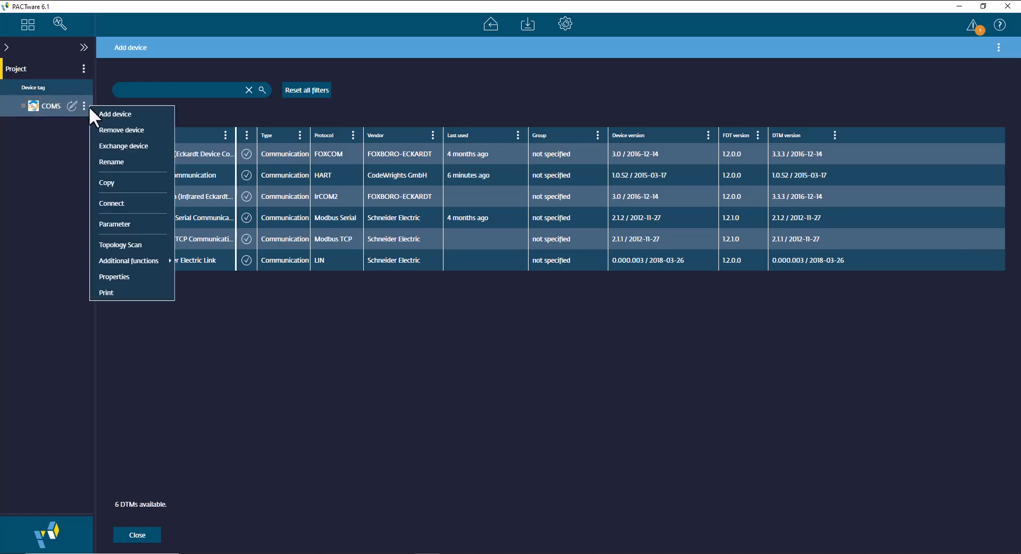
click(109, 126)
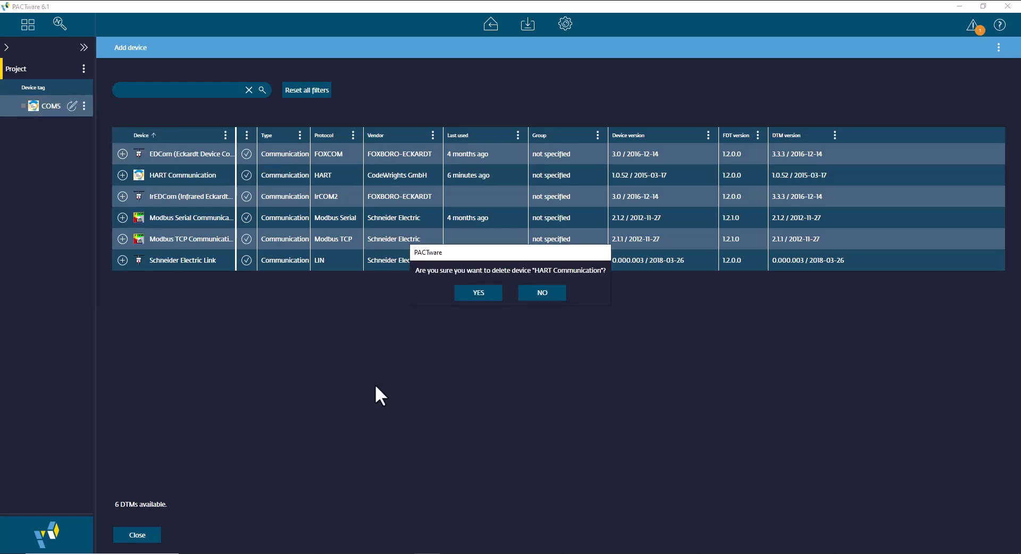
click(479, 293)
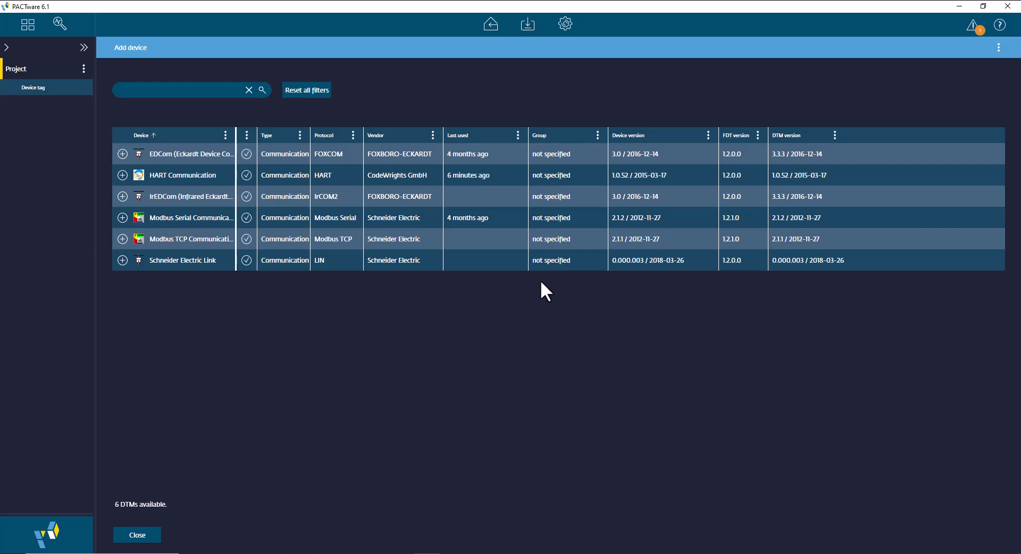
Exit PACTware without saving the changed project data.
click(1010, 11)
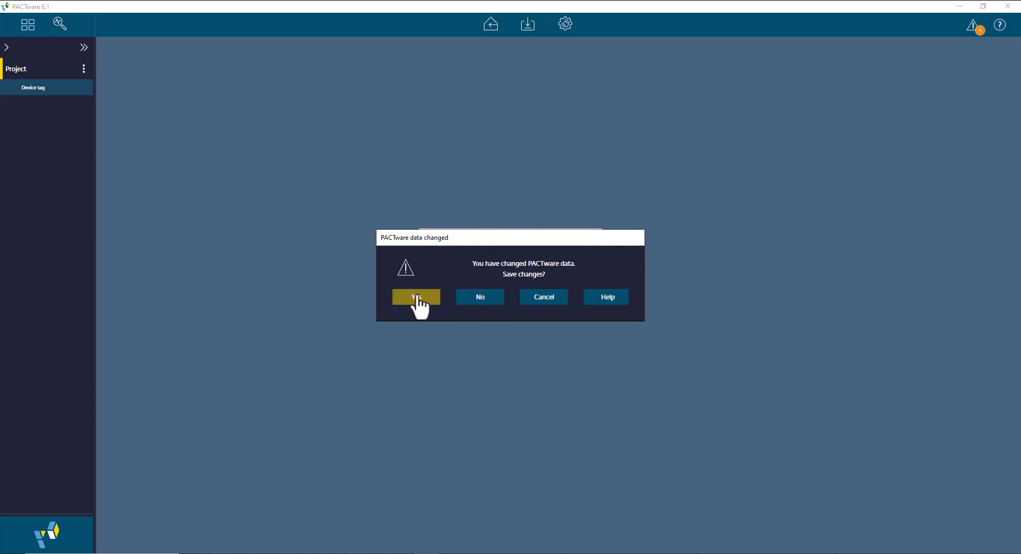
click(485, 302)
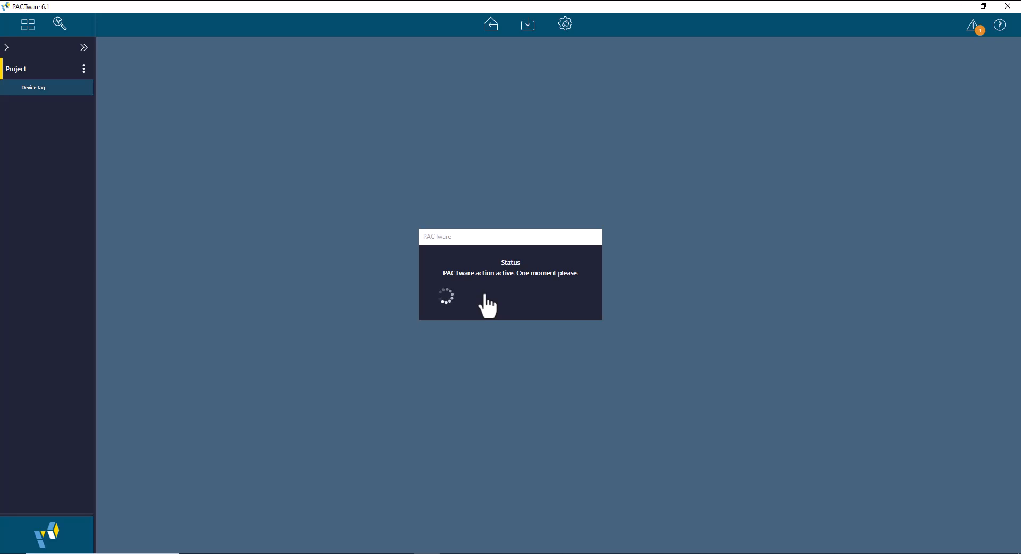